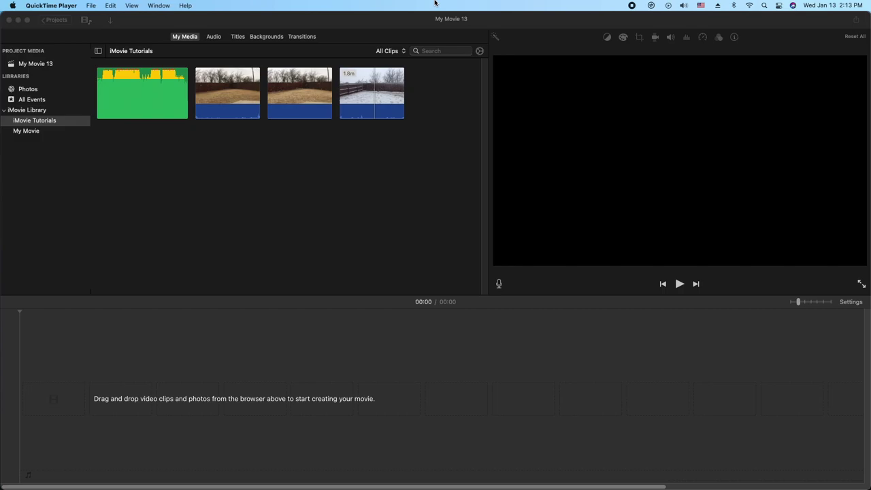
Drag the two grassy and one snowy yard clips into the timeline and enlarge their clip size
{"action": "left_click_drag", "start_coordinate": [447, 153], "coordinate": [23, 382]}
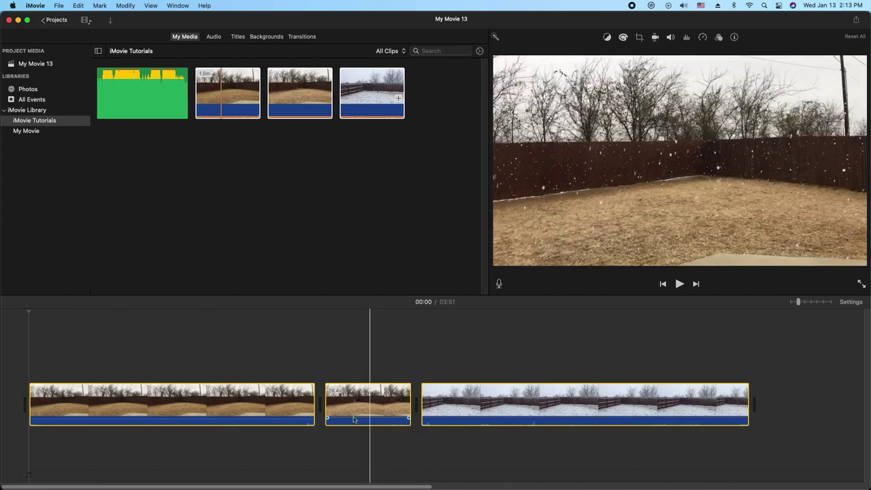
{"action": "left_click", "coordinate": [850, 301]}
{"action": "left_click_drag", "start_coordinate": [763, 411], "coordinate": [799, 407]}
{"action": "left_click", "coordinate": [103, 408]}
{"action": "left_click", "coordinate": [373, 398]}
{"action": "right_click", "coordinate": [379, 397]}
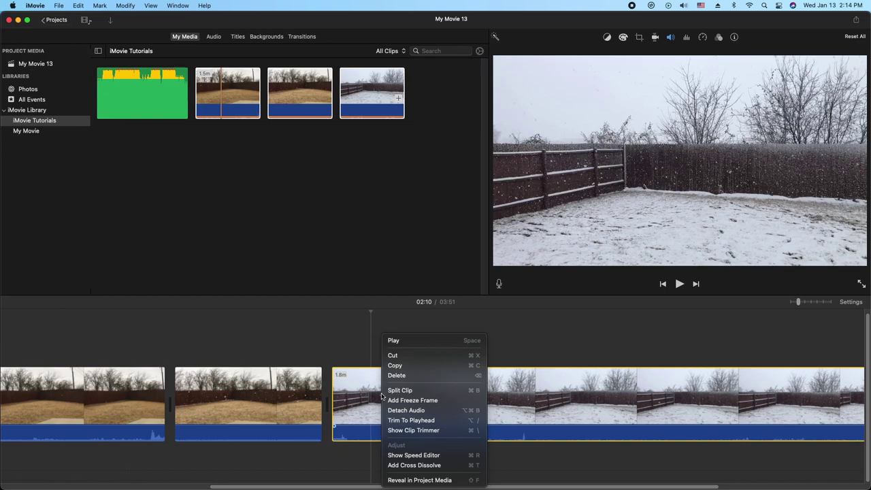
Detach the snowy clip's audio and move the green audio clip just past the snowy clip
{"action": "left_click", "coordinate": [397, 410]}
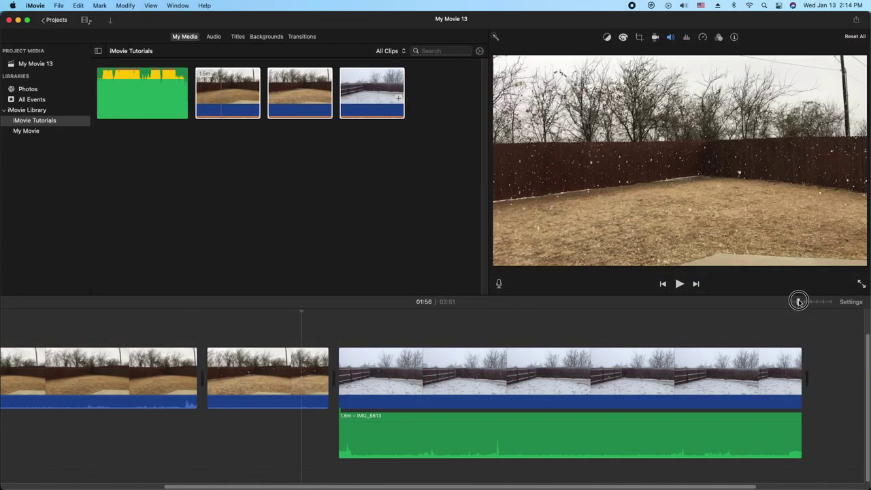
{"action": "left_click_drag", "start_coordinate": [798, 301], "coordinate": [791, 301]}
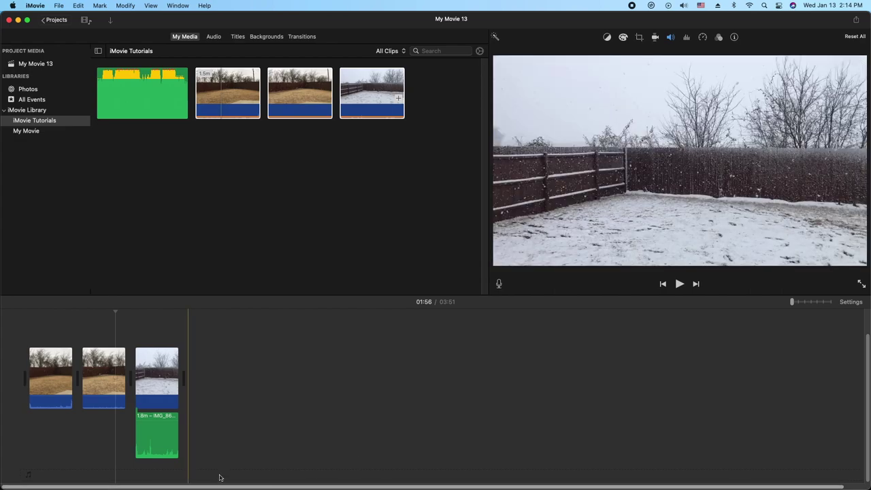
{"action": "left_click", "coordinate": [147, 436]}
{"action": "left_click_drag", "start_coordinate": [147, 435], "coordinate": [257, 374]}
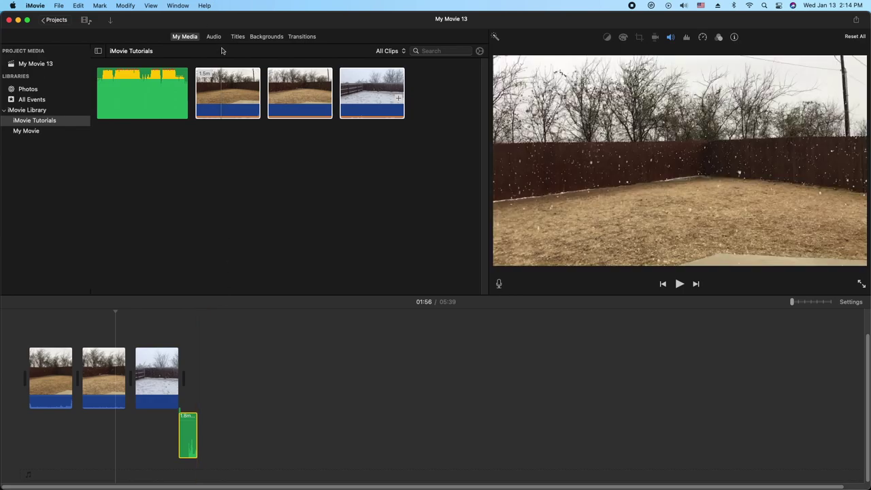
Add a lengthened Orange background after the clips and shorten the detached audio beneath the snowy clip
{"action": "left_click", "coordinate": [272, 38]}
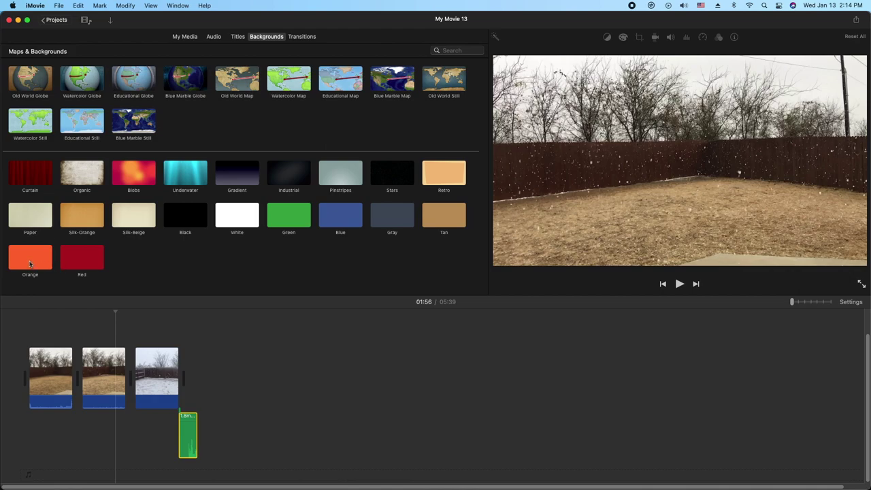
{"action": "left_click_drag", "start_coordinate": [23, 263], "coordinate": [550, 367]}
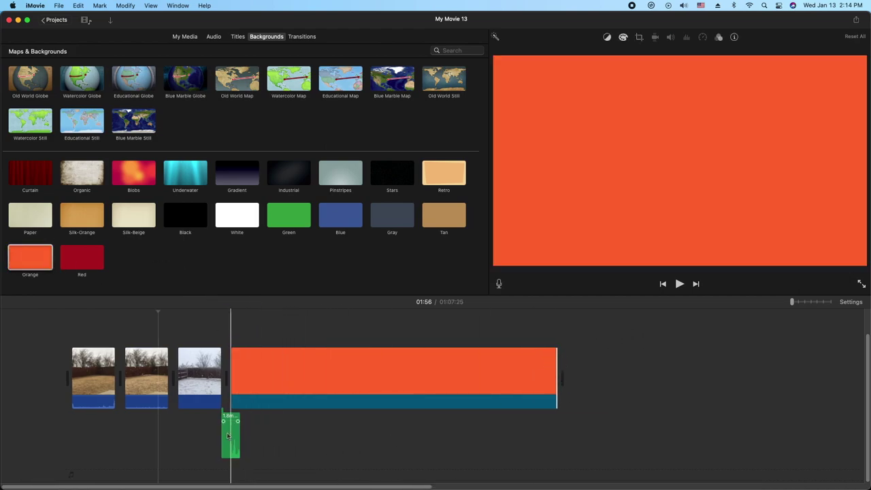
{"action": "left_click_drag", "start_coordinate": [229, 429], "coordinate": [362, 428]}
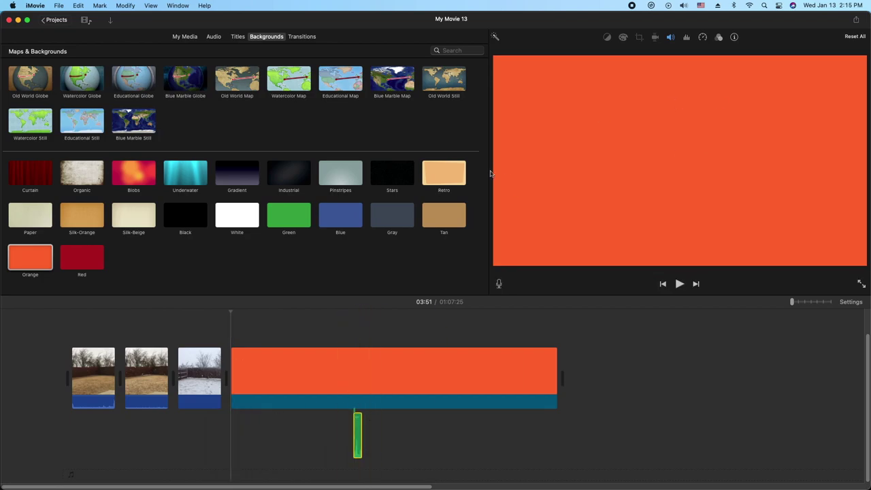
{"action": "left_click_drag", "start_coordinate": [357, 434], "coordinate": [138, 430]}
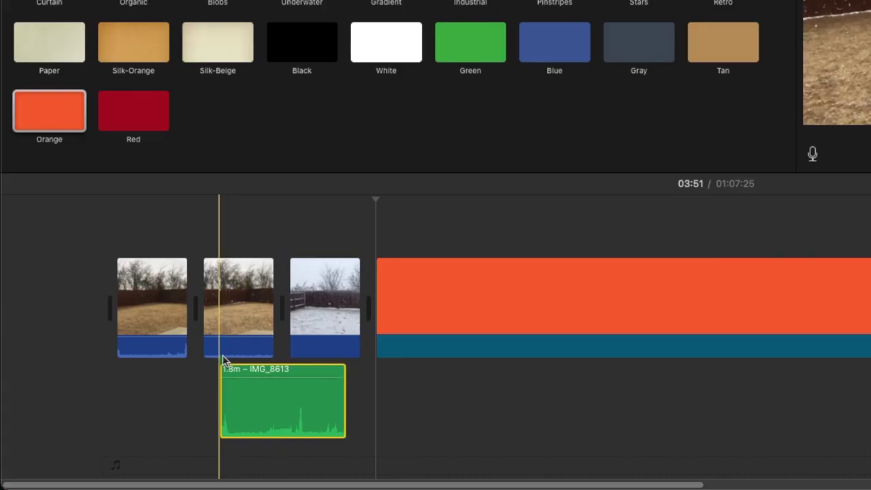
{"action": "left_click_drag", "start_coordinate": [225, 360], "coordinate": [404, 360]}
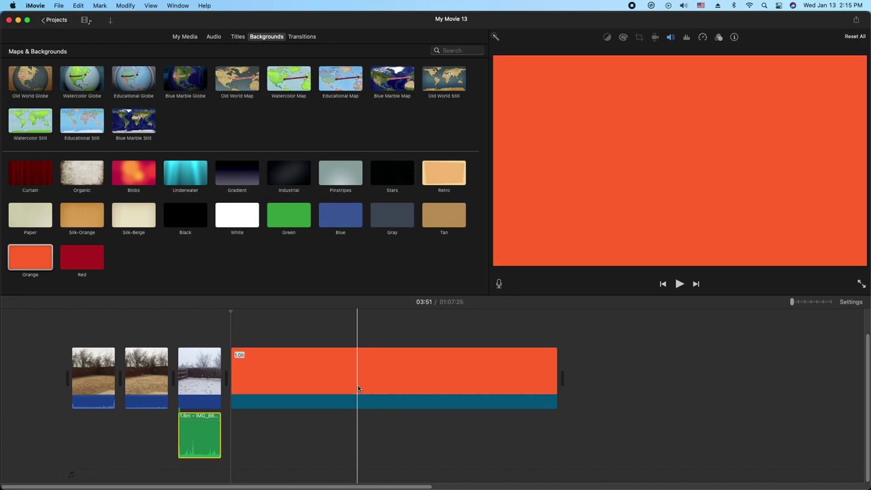
{"action": "left_click", "coordinate": [199, 434]}
Move the detached audio sliver past the movie's end and delete it
{"action": "left_click_drag", "start_coordinate": [199, 434], "coordinate": [278, 423]}
{"action": "left_click", "coordinate": [334, 430]}
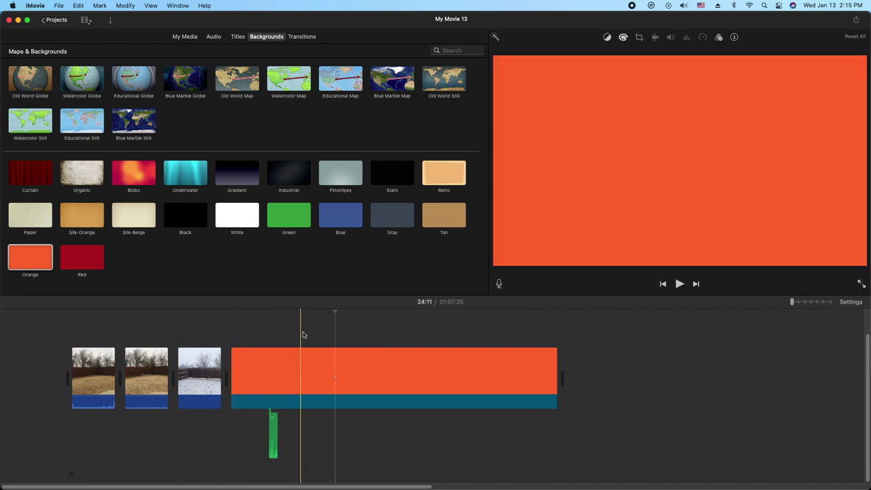
{"action": "left_click", "coordinate": [307, 377]}
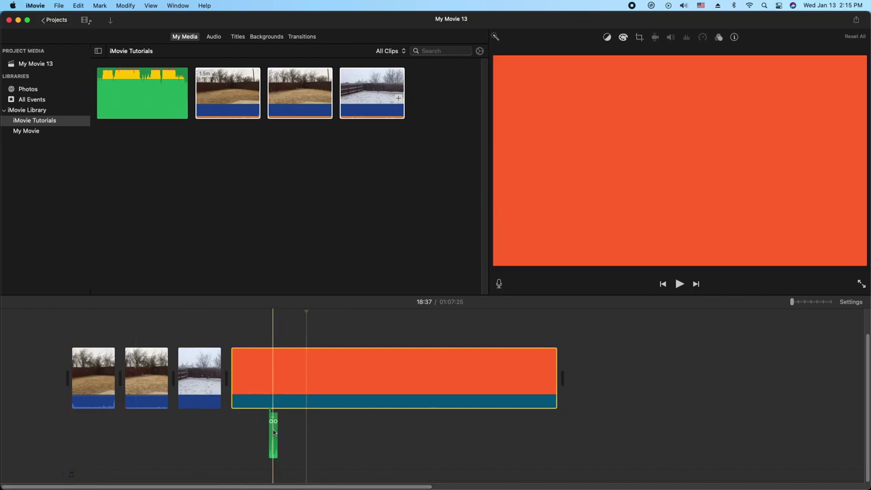
{"action": "left_click_drag", "start_coordinate": [274, 431], "coordinate": [268, 453]}
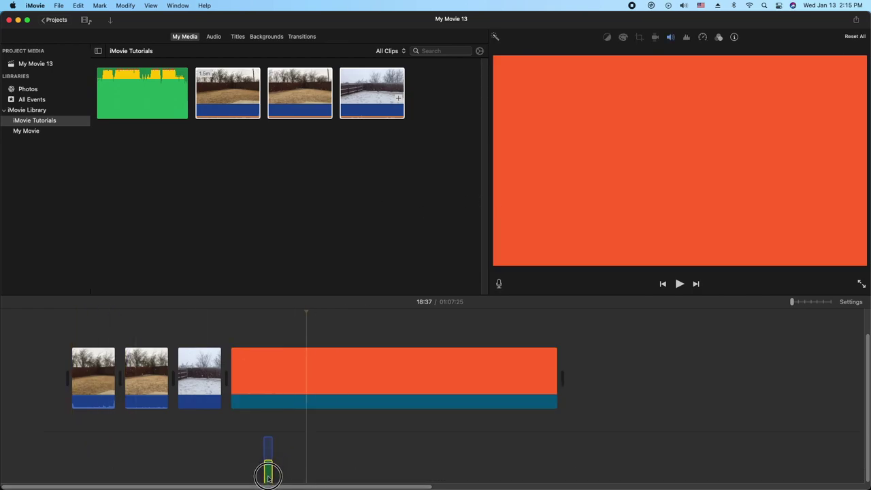
{"action": "left_click_drag", "start_coordinate": [270, 457], "coordinate": [615, 447]}
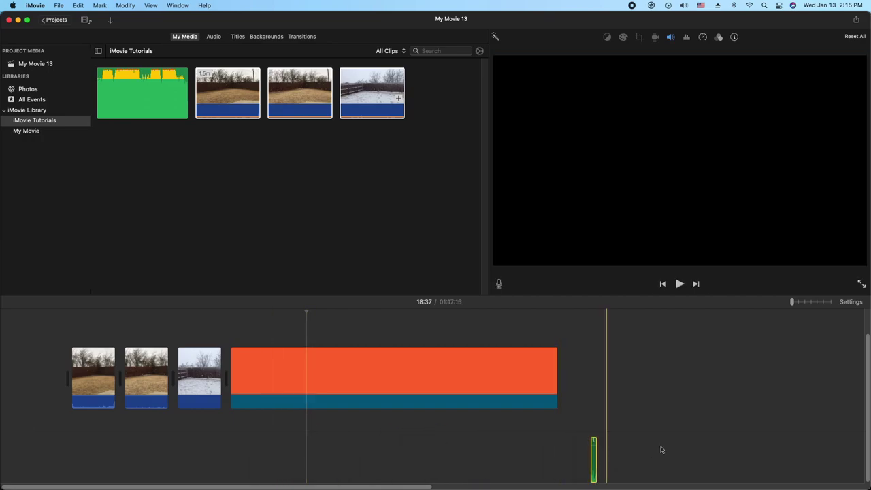
{"action": "left_click", "coordinate": [595, 458]}
{"action": "key", "text": "Delete"}
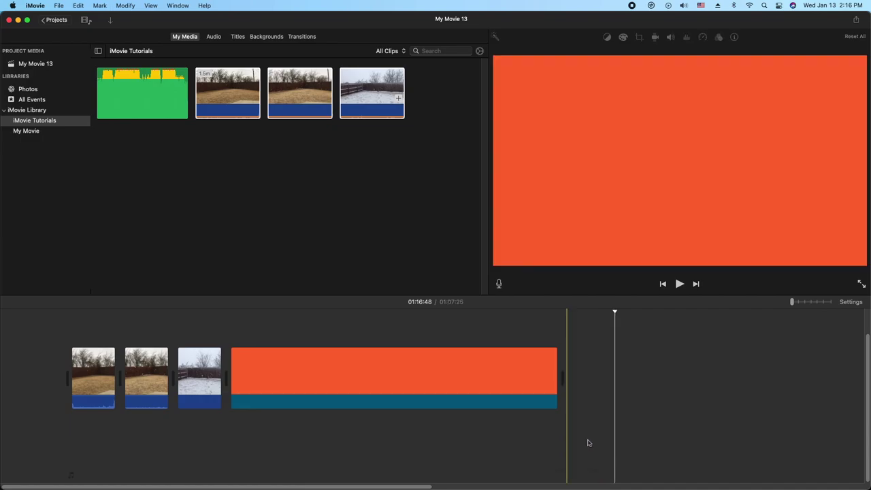
Bring the Muriwai 80bpm music clip into the timeline beneath the video clips
{"action": "left_click_drag", "start_coordinate": [136, 94], "coordinate": [102, 441]}
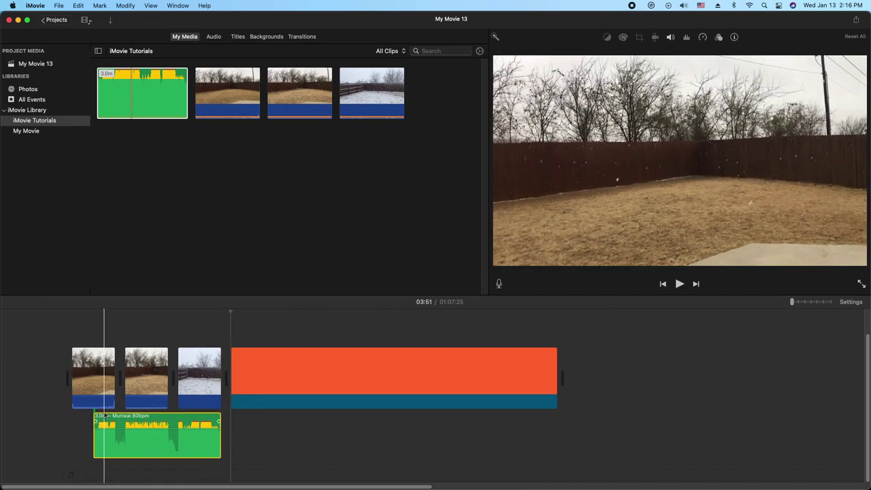
{"action": "left_click", "coordinate": [102, 372]}
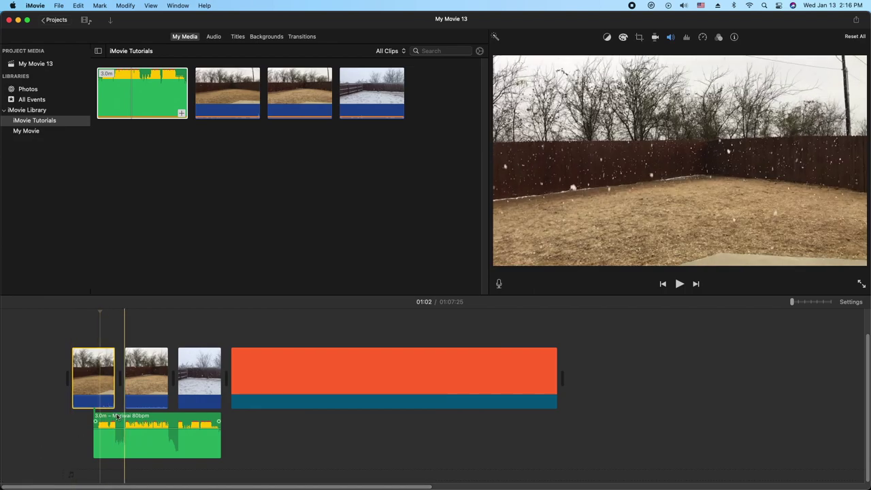
{"action": "left_click_drag", "start_coordinate": [133, 421], "coordinate": [317, 422]}
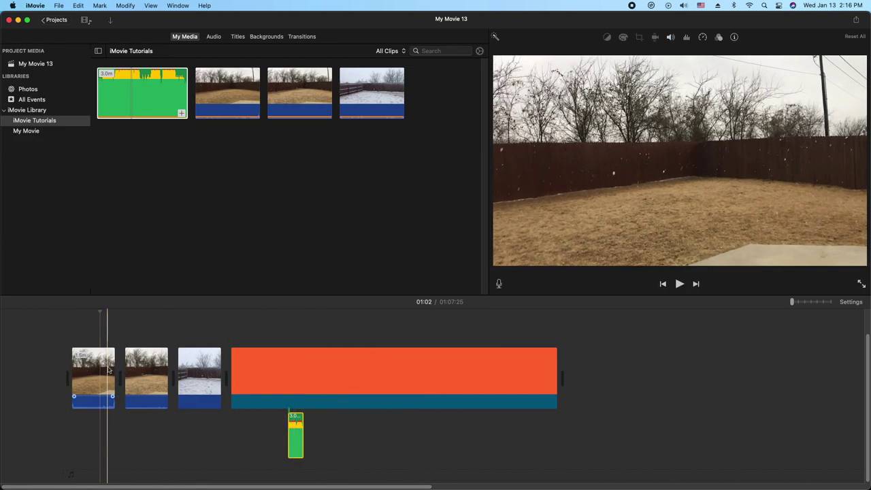
{"action": "left_click", "coordinate": [108, 369]}
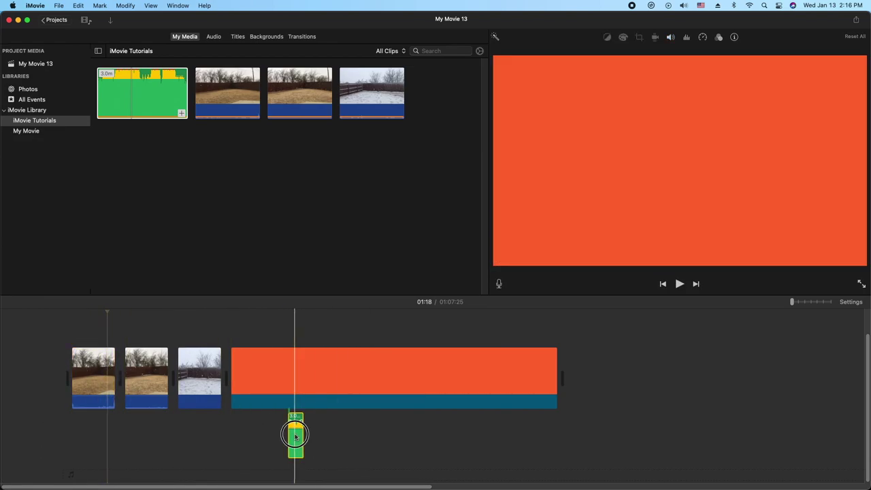
{"action": "left_click_drag", "start_coordinate": [295, 435], "coordinate": [82, 434]}
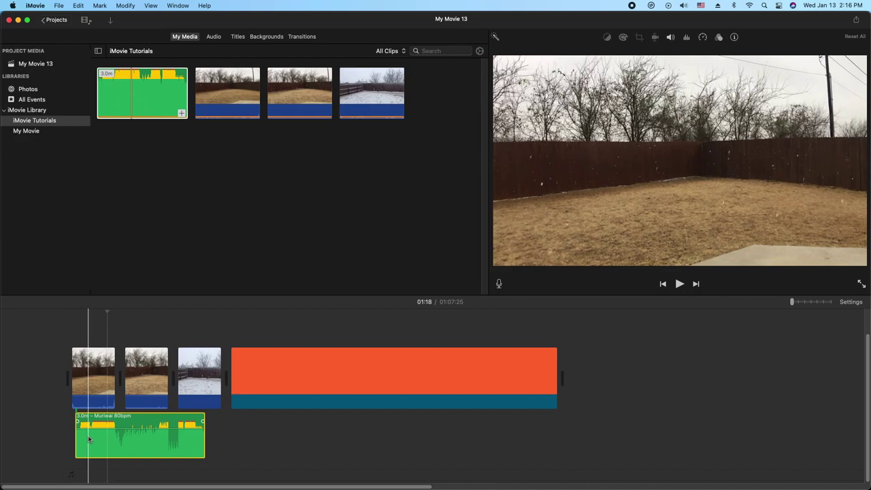
{"action": "left_click_drag", "start_coordinate": [88, 437], "coordinate": [391, 455]}
Zoom out to fit the project and slide the Muriwai clip to the background track's start
{"action": "left_click", "coordinate": [804, 302]}
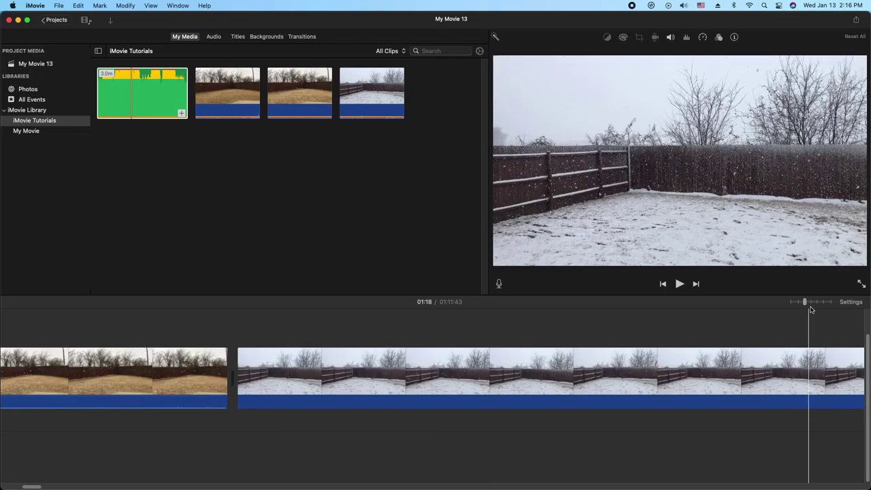
{"action": "key", "text": "super+minus"}
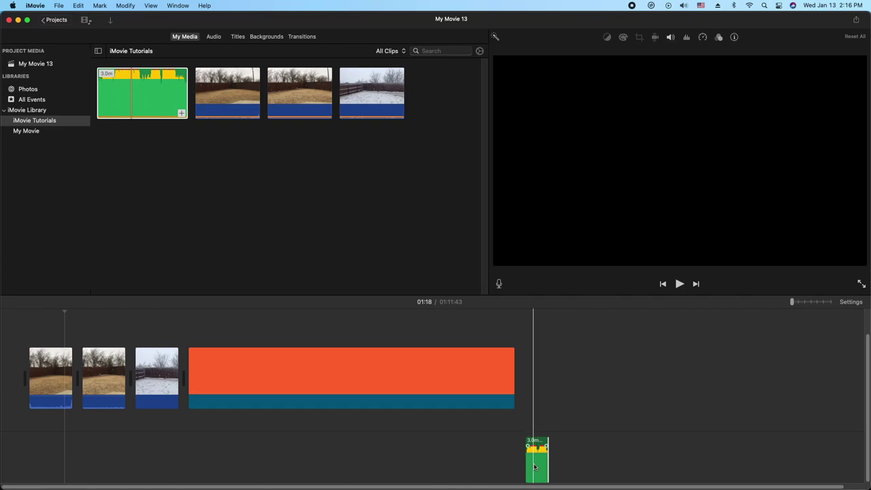
{"action": "left_click_drag", "start_coordinate": [537, 464], "coordinate": [11, 459]}
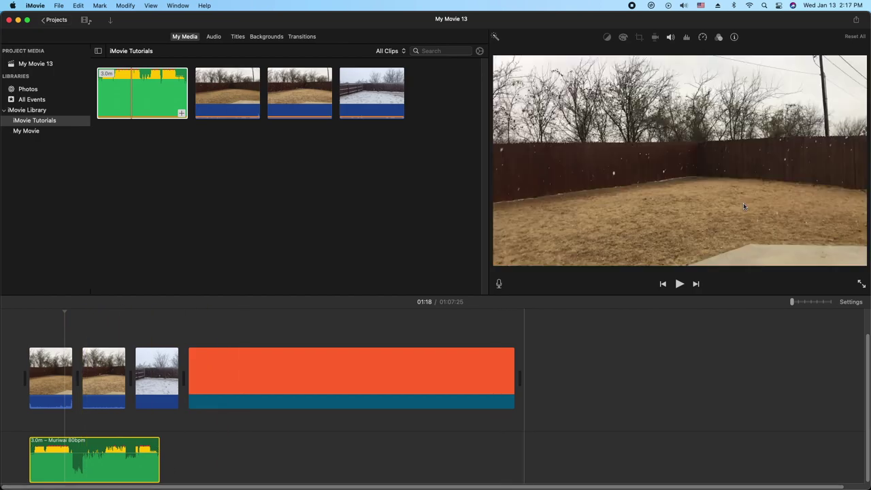
{"action": "left_click", "coordinate": [145, 95]}
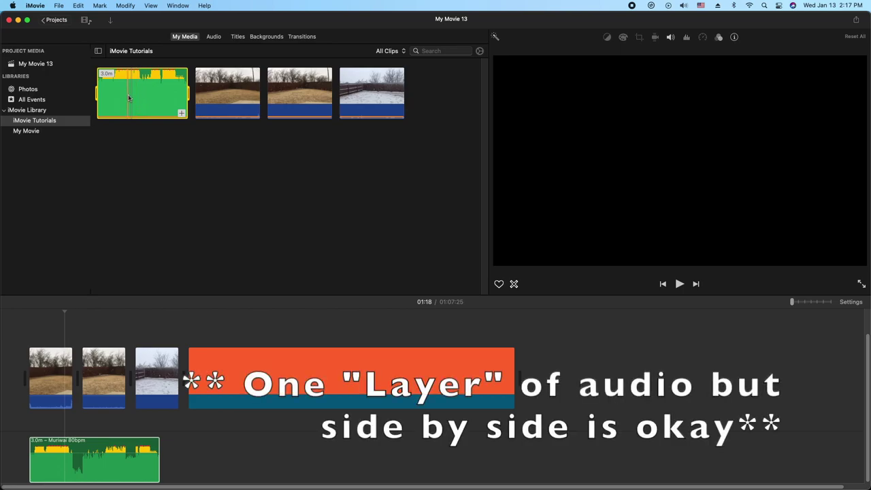
Add a short second Muriwai copy to the background track and attach another under snow clips two and three
{"action": "left_click_drag", "start_coordinate": [130, 93], "coordinate": [102, 381]}
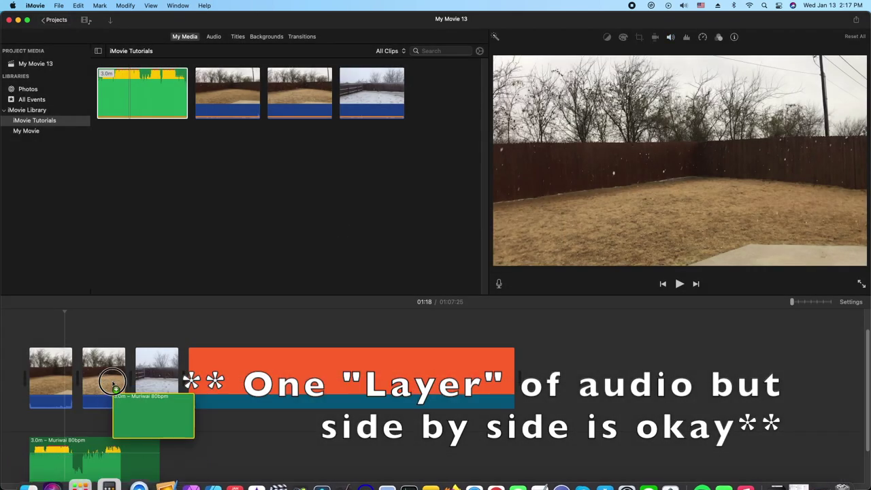
{"action": "left_click_drag", "start_coordinate": [107, 413], "coordinate": [238, 457]}
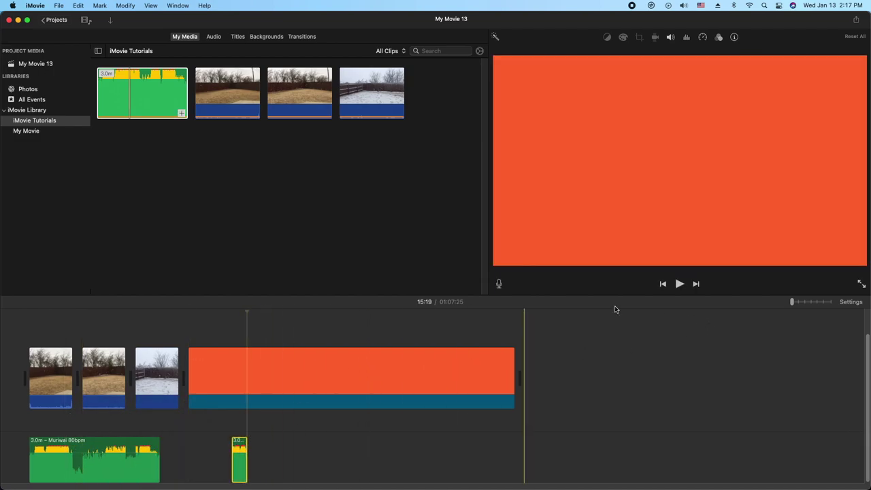
{"action": "left_click", "coordinate": [147, 101]}
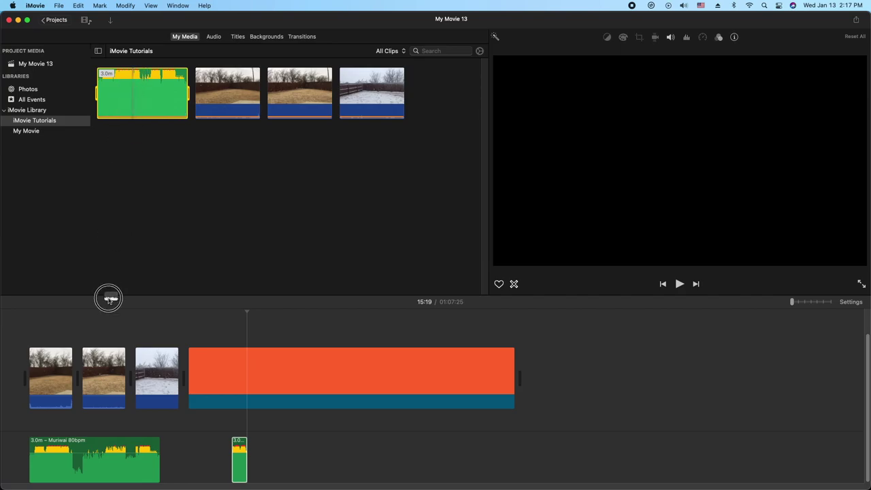
{"action": "left_click_drag", "start_coordinate": [108, 300], "coordinate": [132, 393]}
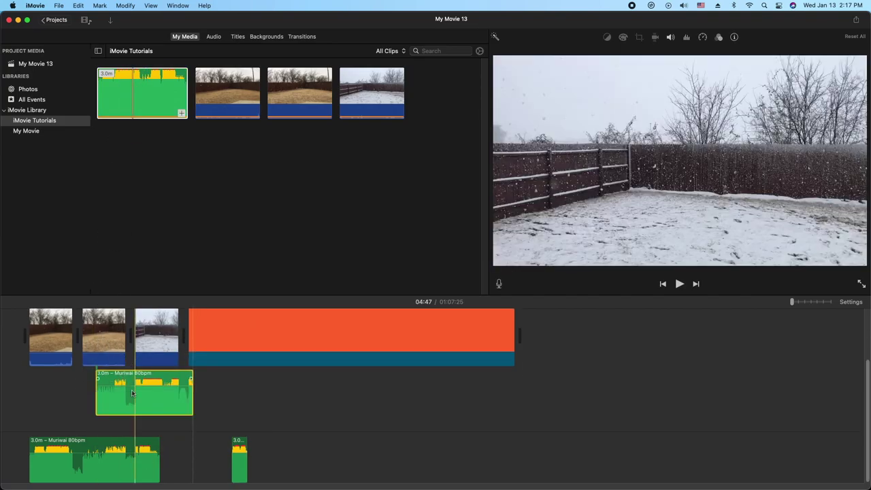
Stack several more Muriwai copies beneath the second and third snow clips and heighten the timeline panel
{"action": "left_click_drag", "start_coordinate": [145, 93], "coordinate": [135, 423]}
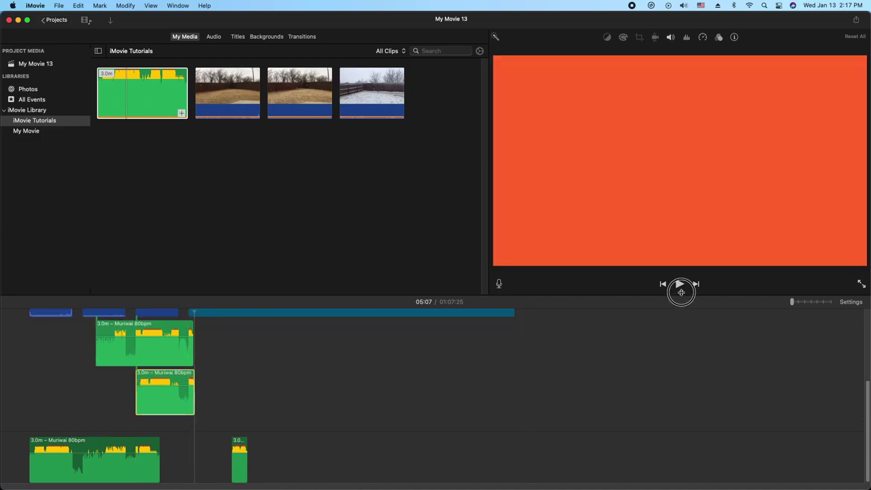
{"action": "left_click_drag", "start_coordinate": [681, 292], "coordinate": [680, 170]}
{"action": "left_click_drag", "start_coordinate": [136, 86], "coordinate": [167, 417]}
{"action": "left_click_drag", "start_coordinate": [145, 80], "coordinate": [185, 426]}
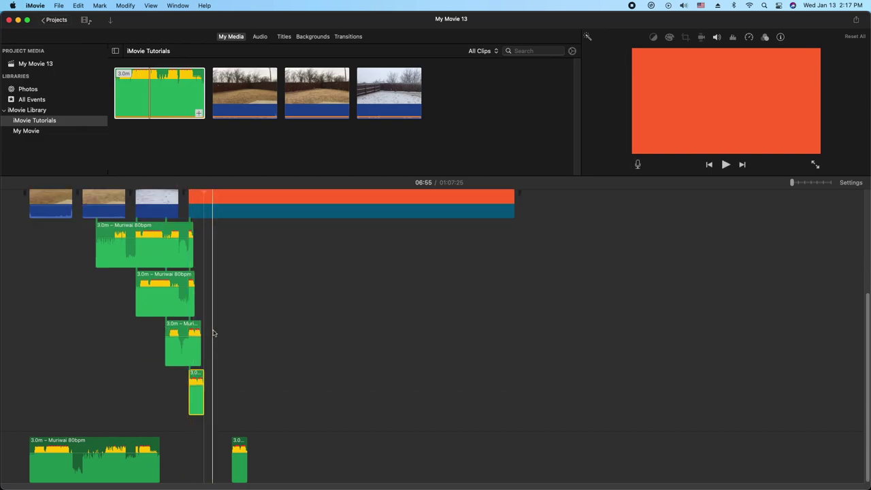
{"action": "left_click_drag", "start_coordinate": [146, 78], "coordinate": [195, 423]}
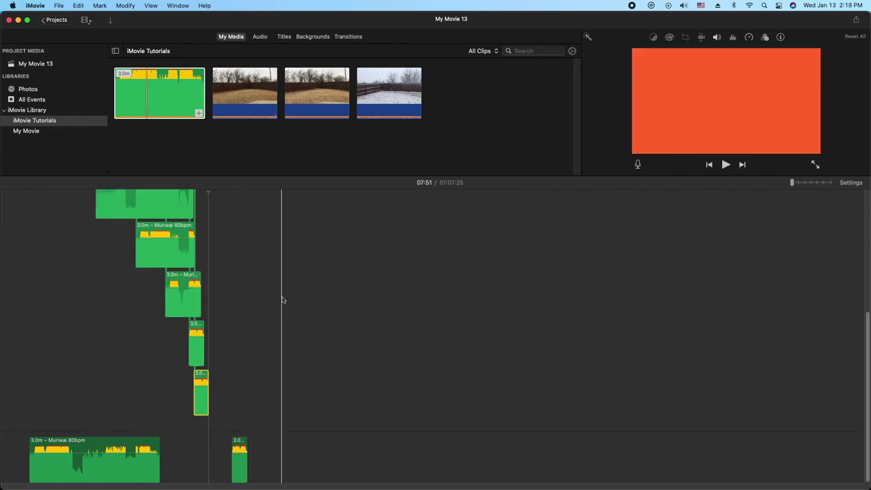
{"action": "scroll", "coordinate": [247, 292], "scroll_direction": "up", "scroll_amount": 5}
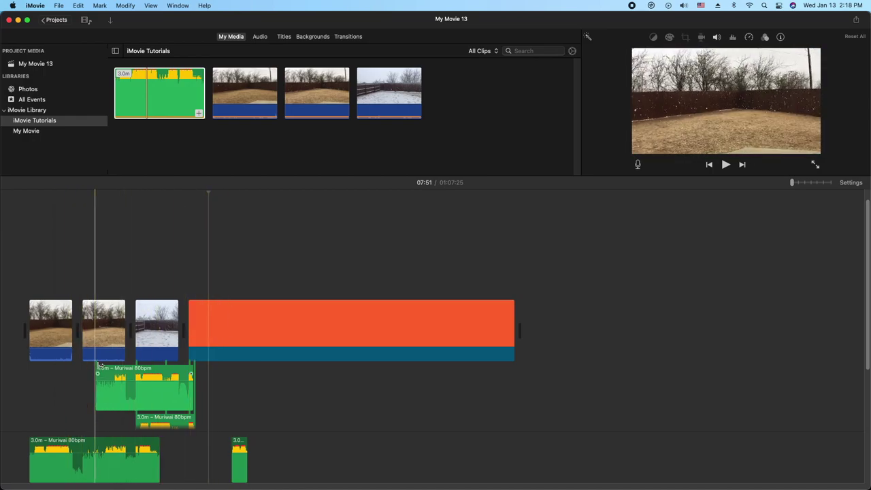
{"action": "scroll", "coordinate": [507, 417], "scroll_direction": "down", "scroll_amount": 2}
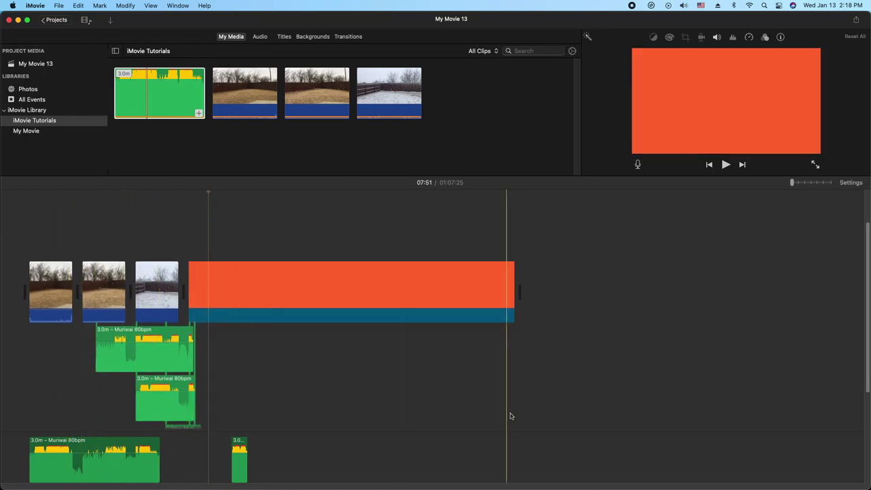
{"action": "left_click", "coordinate": [386, 272]}
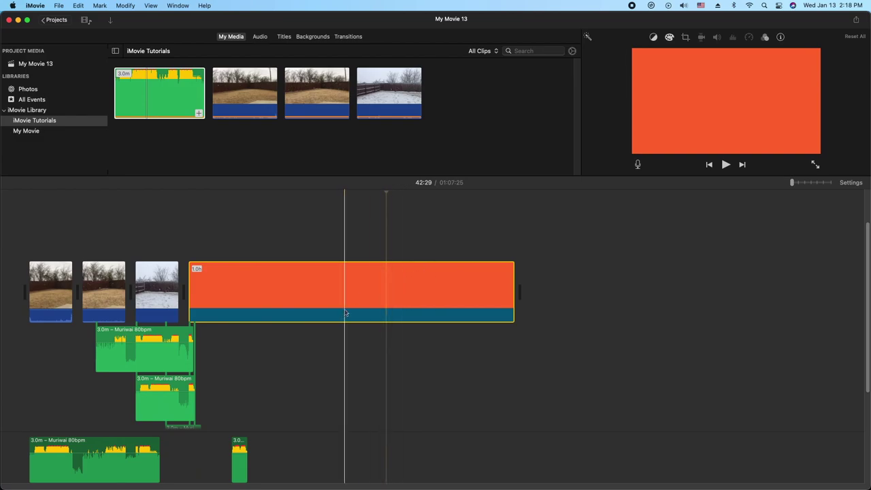
Slide a connected Muriwai copy left to start under the first snow clip, then set the playhead
{"action": "left_click_drag", "start_coordinate": [140, 346], "coordinate": [431, 349]}
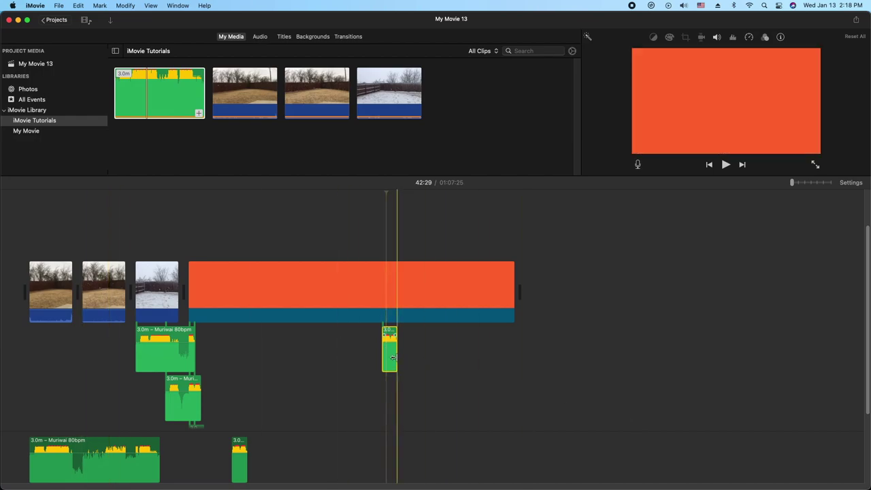
{"action": "left_click_drag", "start_coordinate": [252, 361], "coordinate": [52, 354]}
{"action": "left_click", "coordinate": [443, 382]}
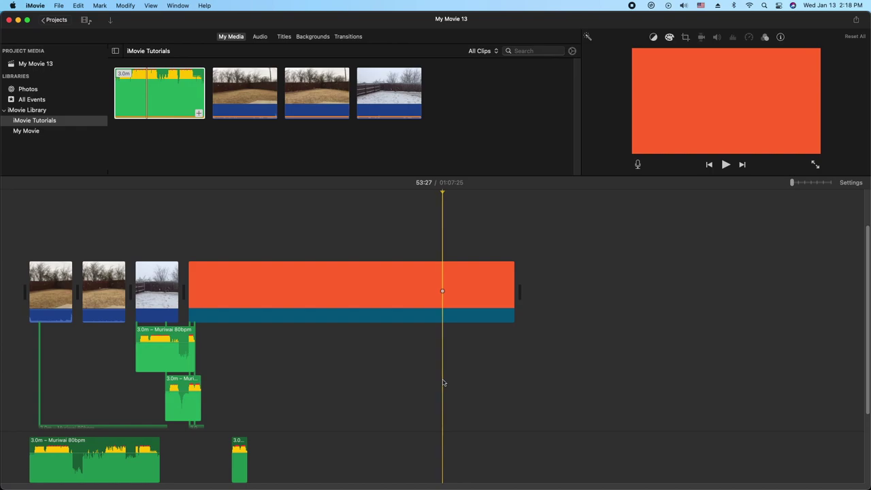